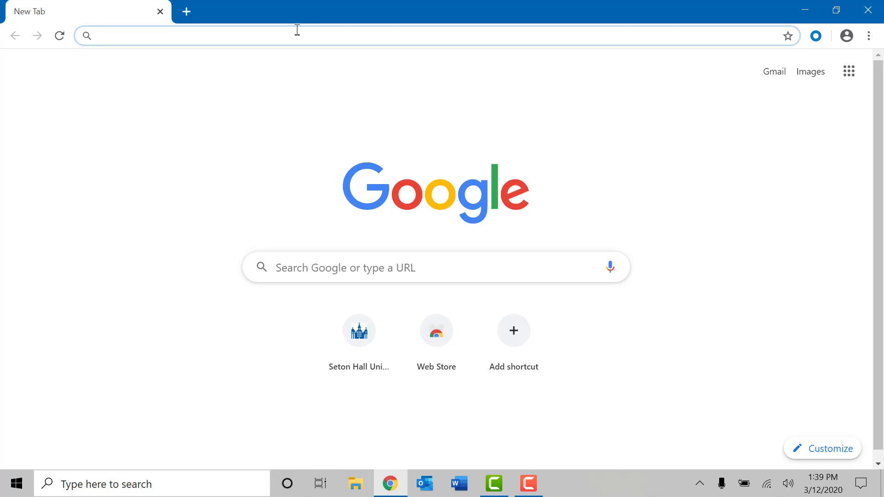
type("ww")
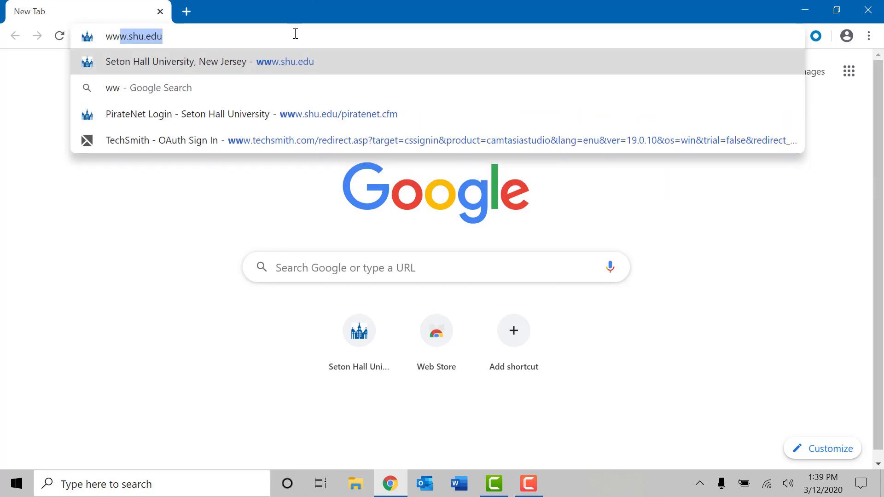
type("w.shu.edu")
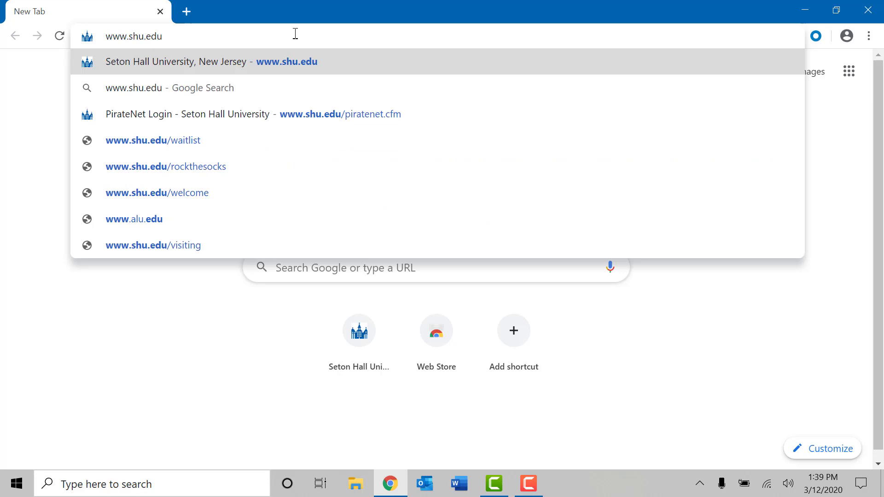
key("Return")
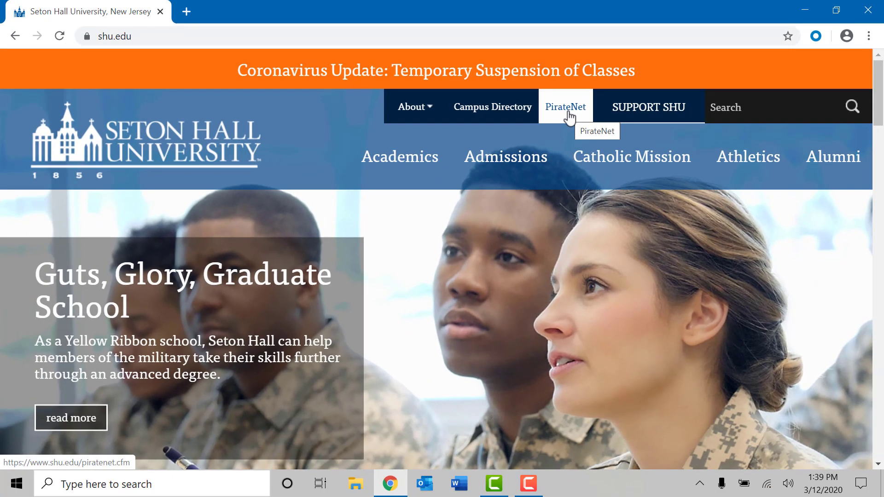
- Open the PirateNet portal from the Seton Hall site header
left_click(480, 262)
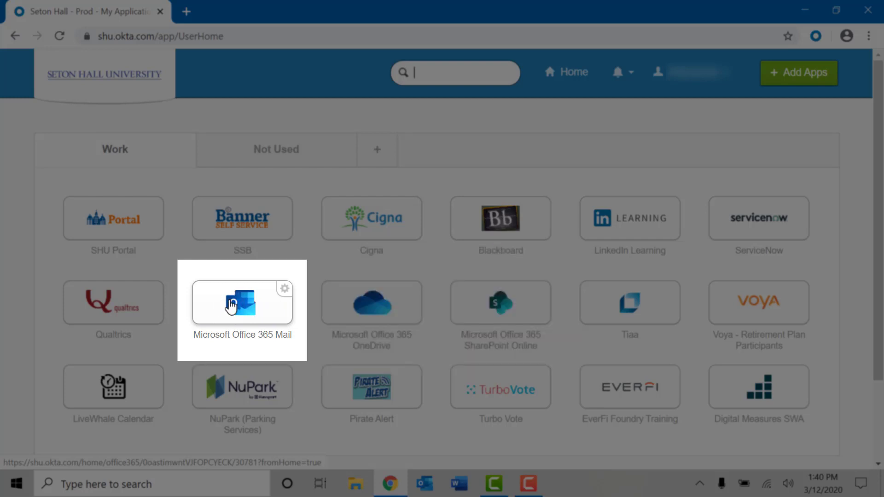
- Launch Office 365 Mail from the dashboard and stay signed in to reach the Inbox
left_click(232, 306)
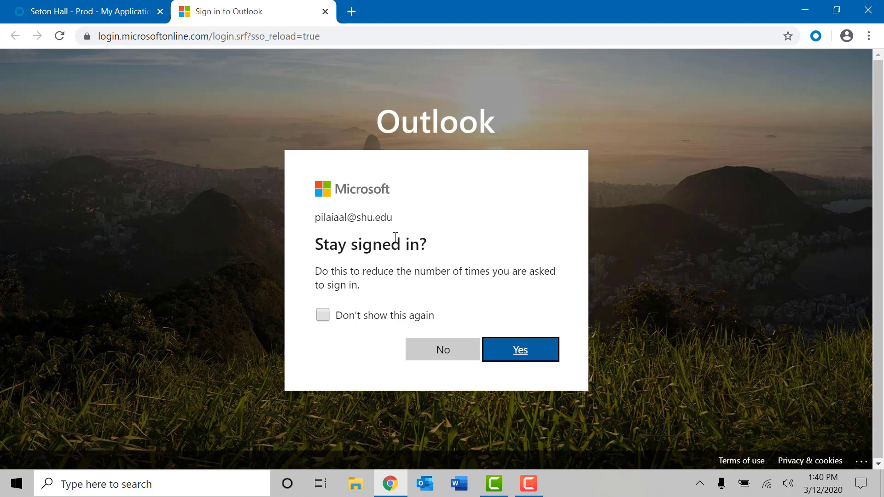
left_click(443, 352)
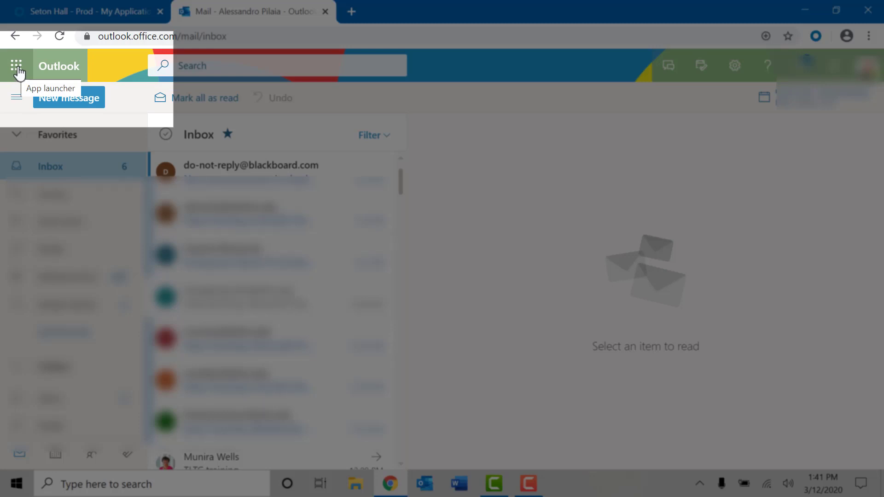
- Open the Office app launcher in Outlook to switch to Teams
left_click(18, 71)
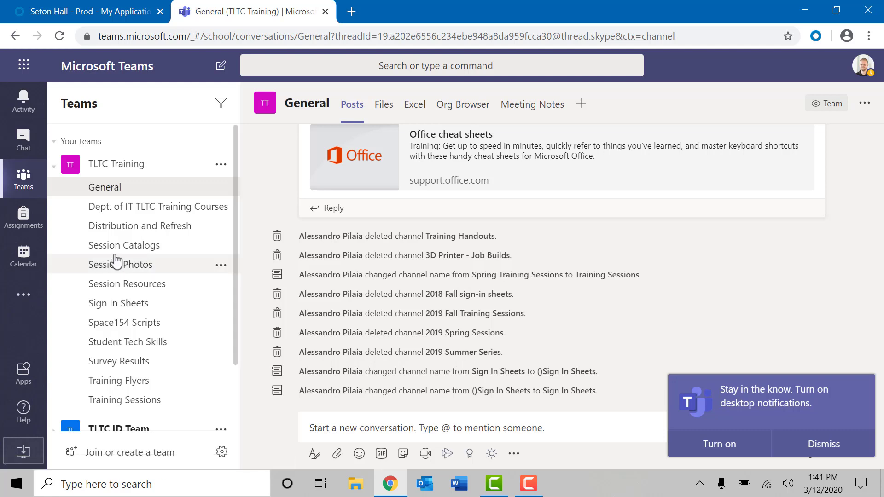
- Dismiss the desktop-notifications prompt and bring up the Teams account menu
left_click(819, 449)
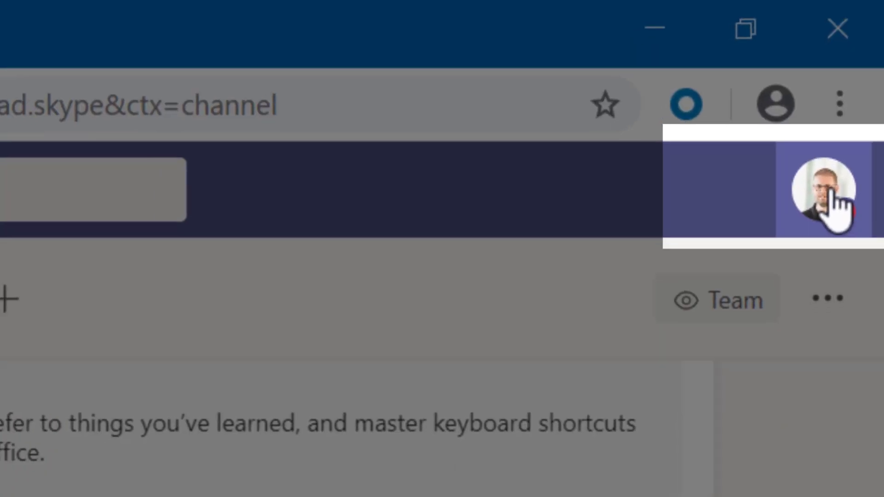
left_click(832, 196)
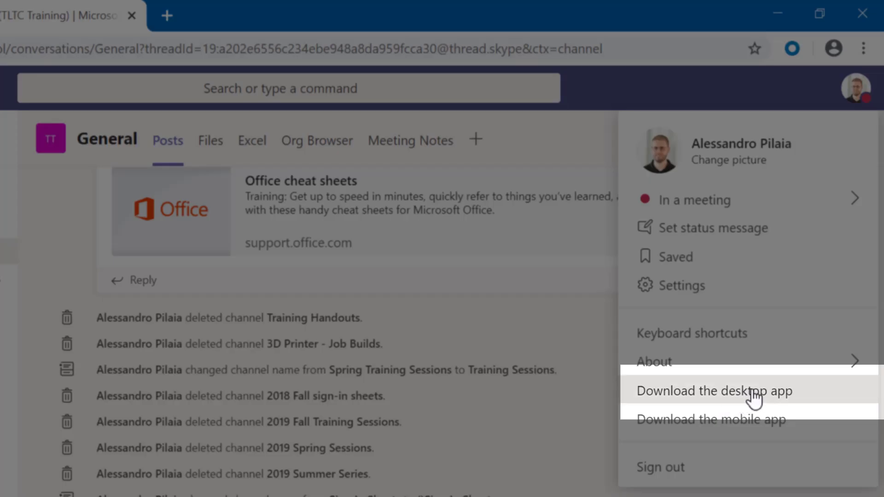
- Download Teams_windows_x64.exe and run it to install the Teams desktop app
left_click(755, 394)
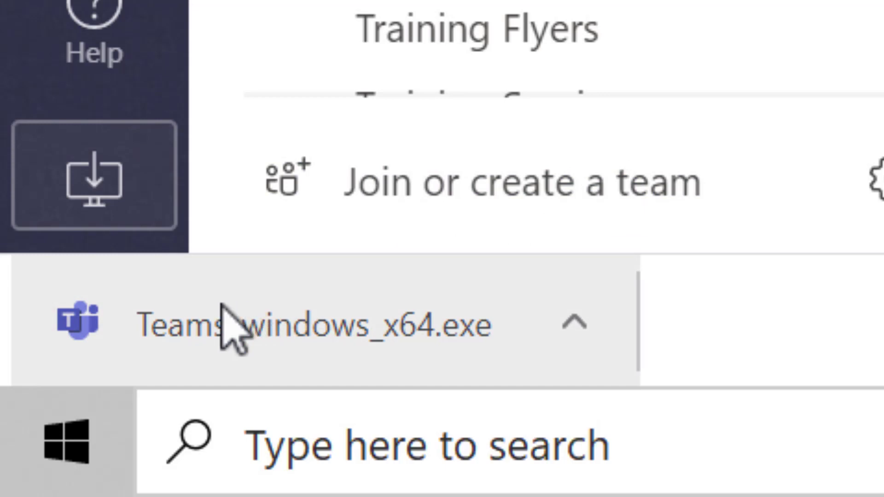
left_click(206, 306)
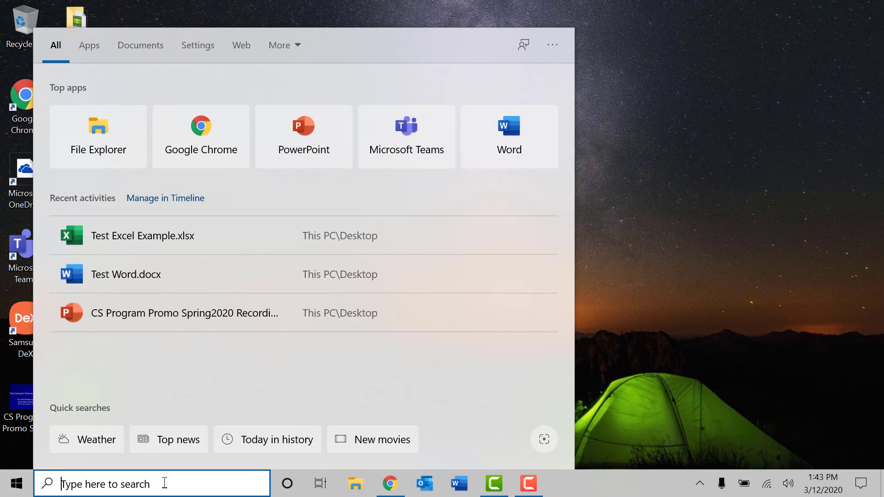
- Search Windows for 'teams' to find the Microsoft Teams app
type("teams")
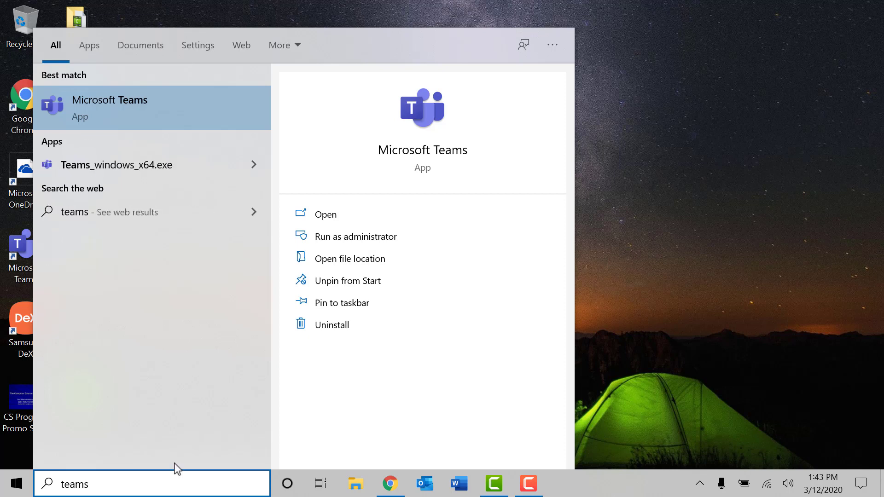
- In the Teams sign-in window, replace the prefilled email with the school email address and submit it
left_click(128, 105)
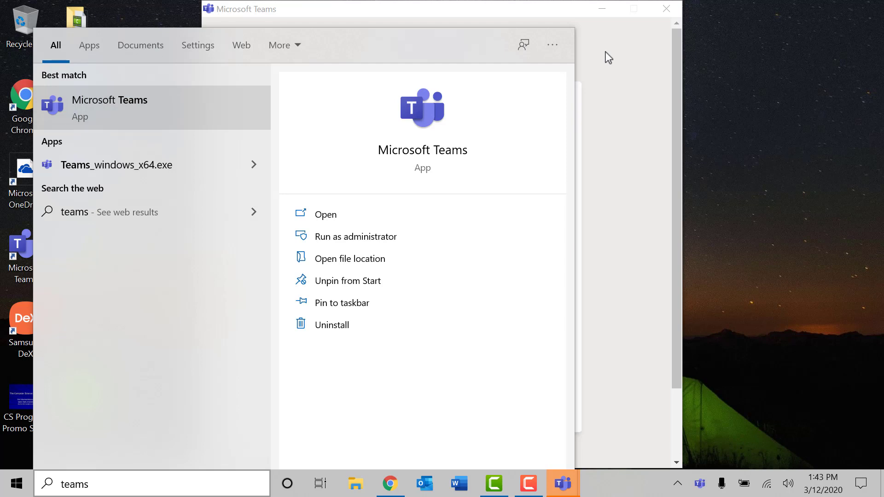
left_click(534, 10)
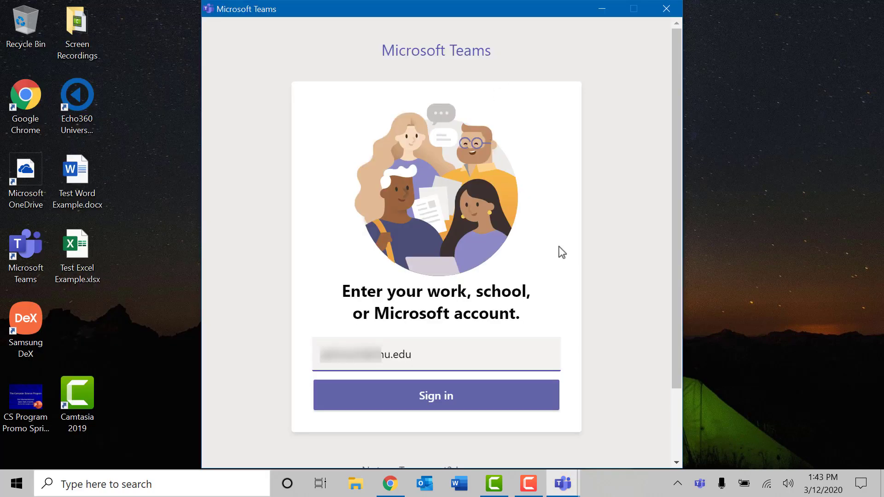
key("BackSpace")
key("BackSpace")
key("BackSpace")
key("BackSpace")
key("BackSpace")
key("BackSpace")
key("BackSpace")
key("BackSpace")
key("BackSpace")
key("BackSpace")
key("BackSpace")
key("BackSpace")
key("BackSpace")
key("BackSpace")
key("BackSpace")
key("BackSpace")
key("BackSpace")
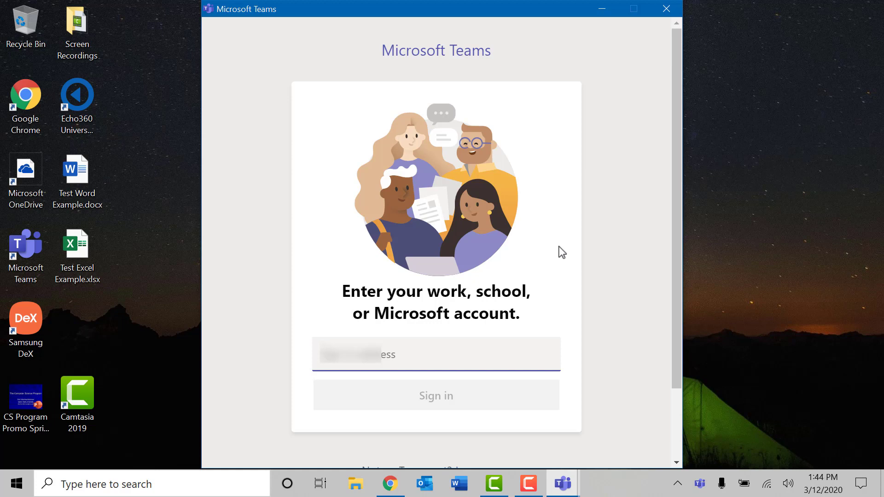
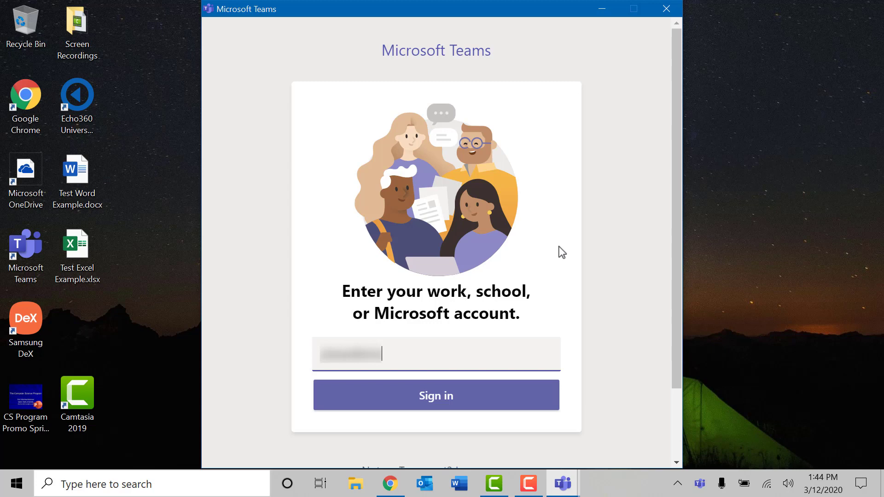
left_click(466, 401)
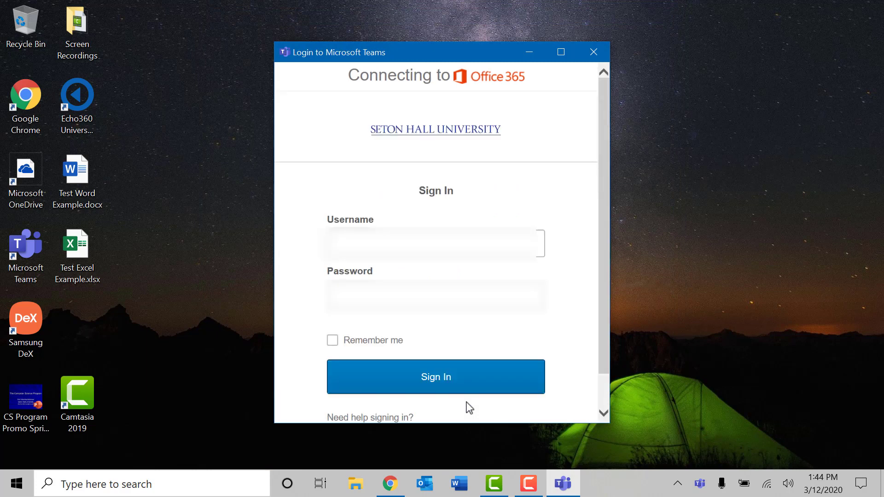
- Enter the university username and password, check Remember me, and sign in
left_click(333, 244)
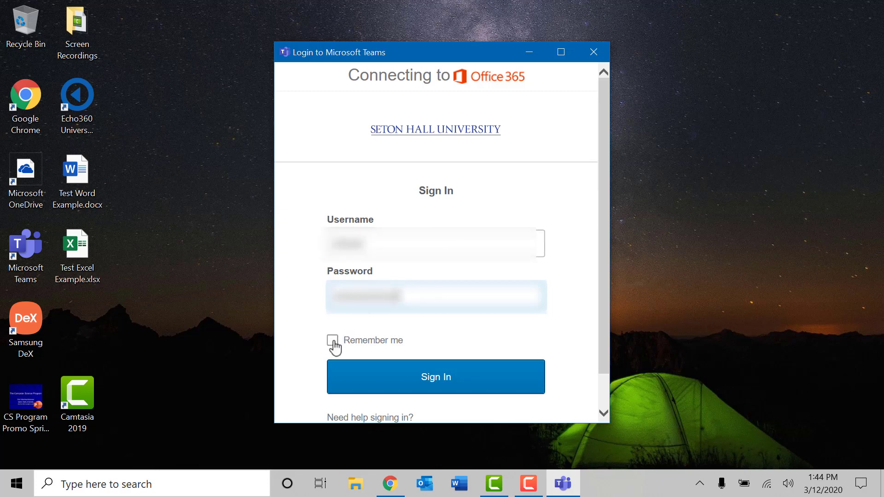
left_click(333, 341)
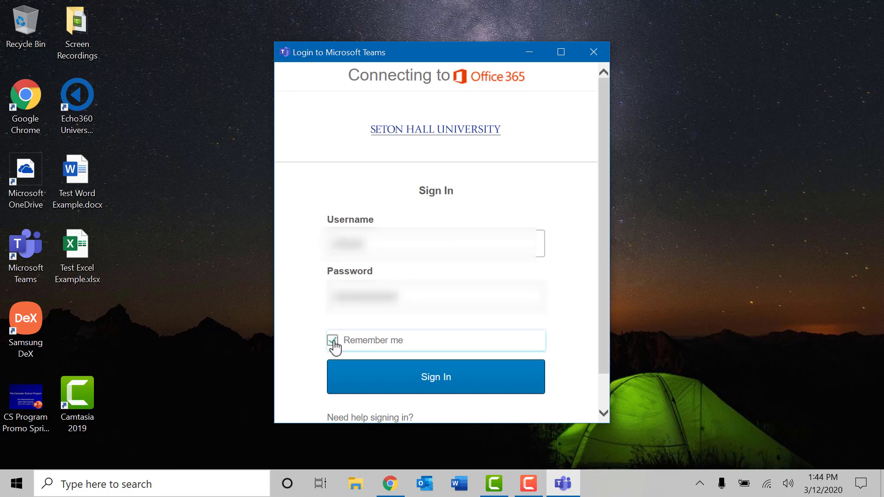
left_click(440, 378)
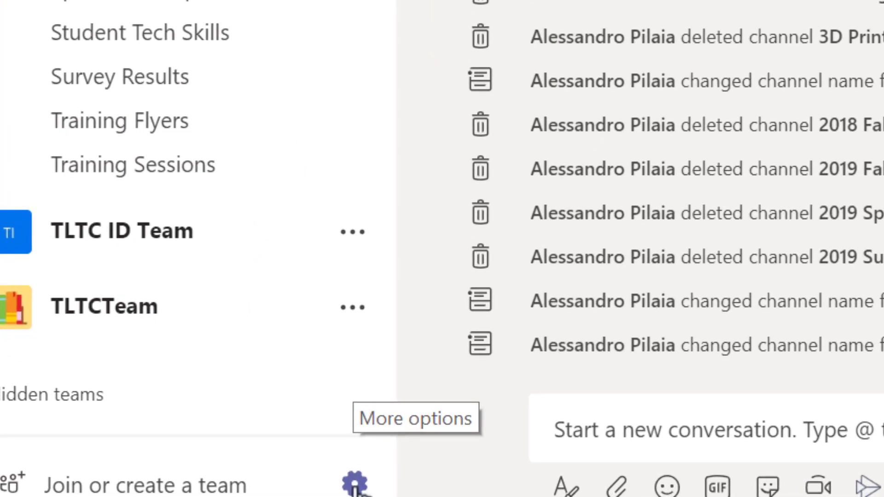
- Change the teams layout from list to Grid in Settings, then close Settings
left_click(355, 484)
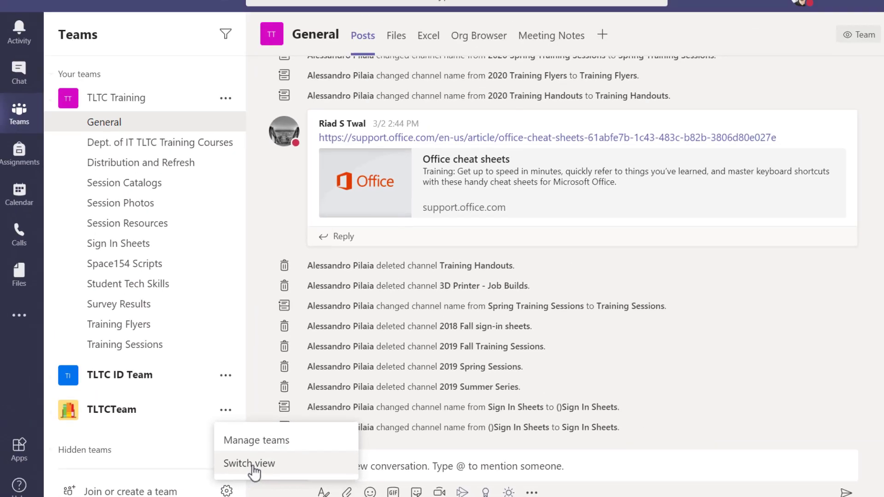
left_click(252, 464)
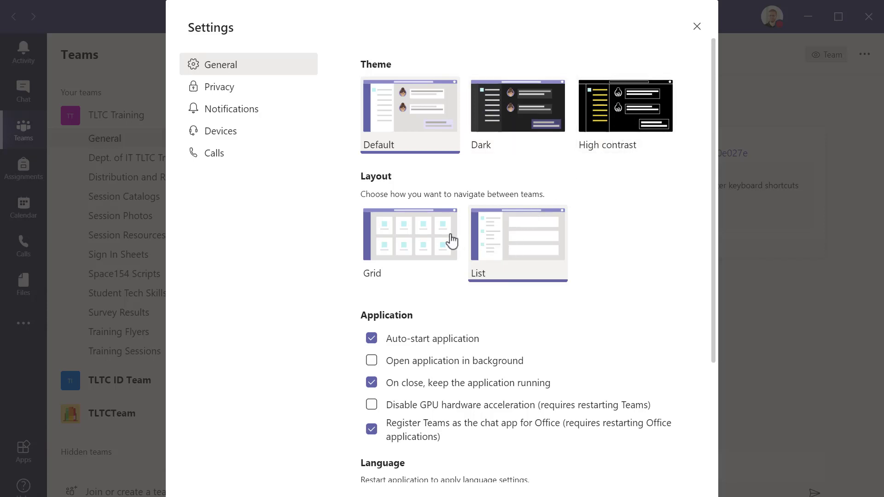
left_click(413, 237)
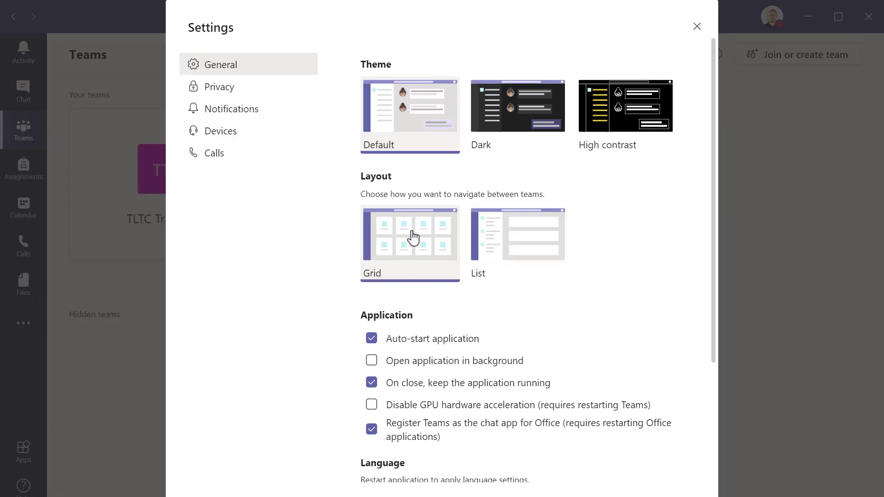
left_click(698, 28)
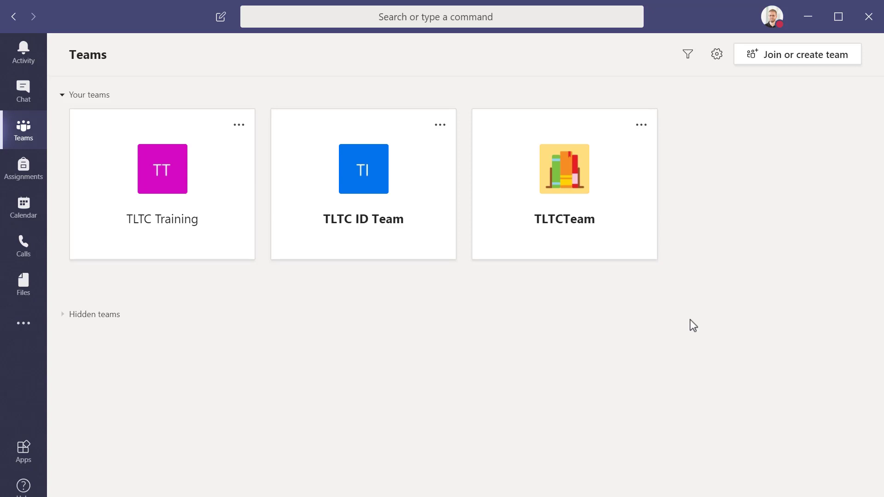
- Open the TLTC ID Team and go through Articulate Tips and Tricks, Department Communications, then Space154
left_click(360, 181)
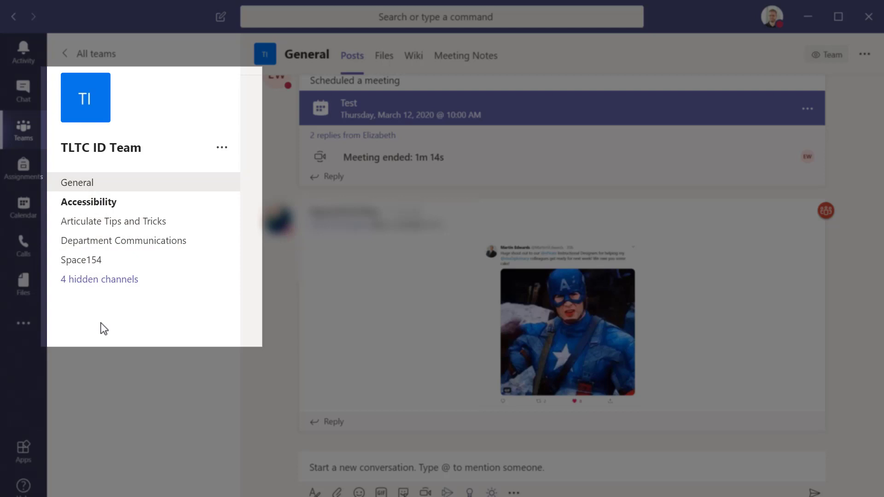
left_click(109, 223)
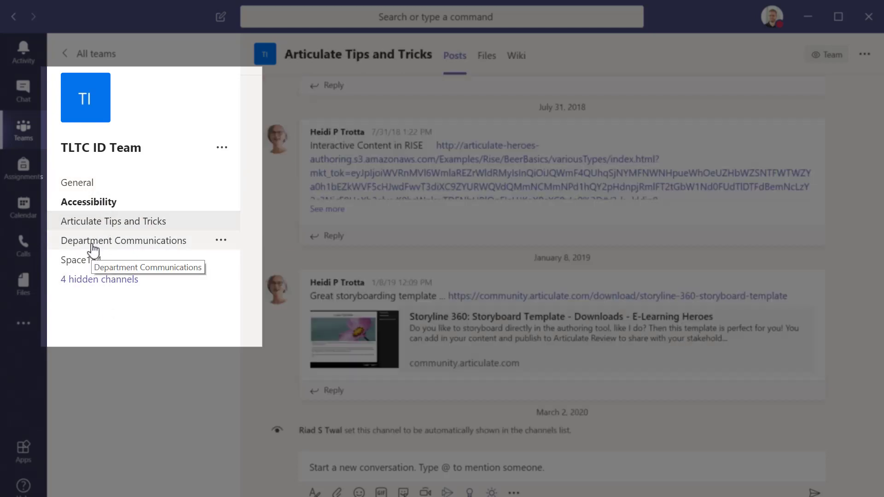
left_click(94, 248)
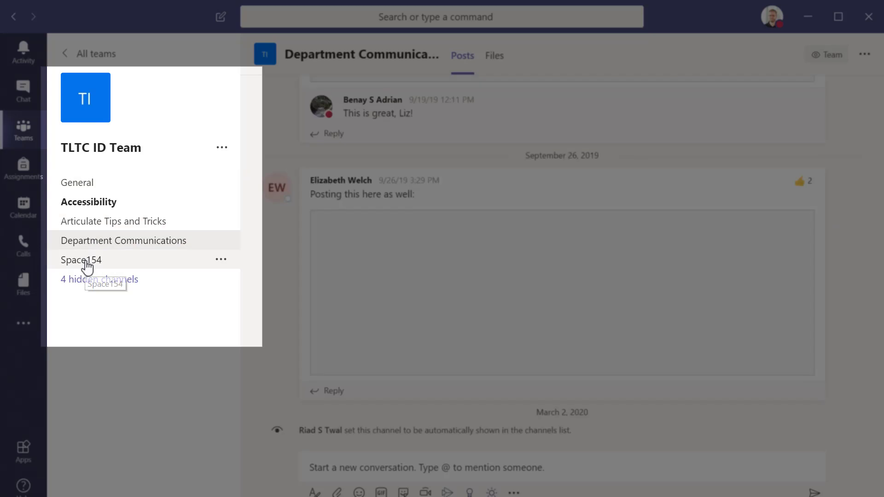
left_click(87, 266)
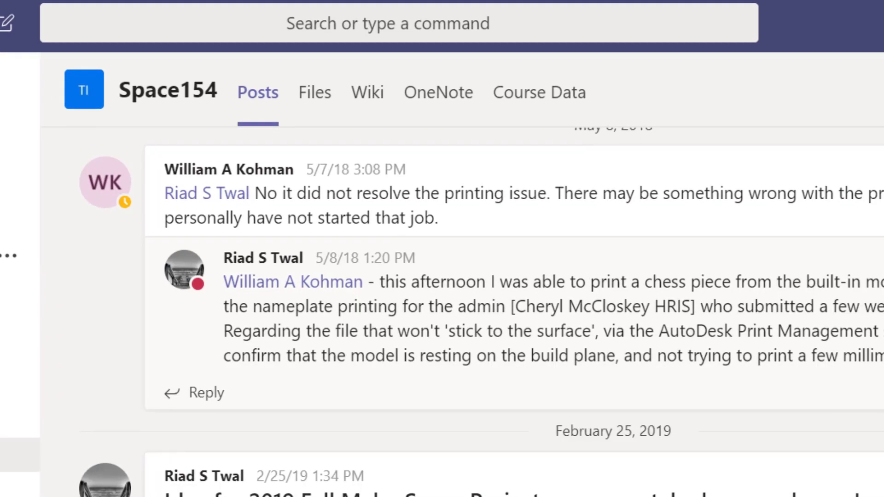
- Check the Space154 channel's options menu, then view its shared files such as Space154_Weekly_Calender.docx
left_click(880, 97)
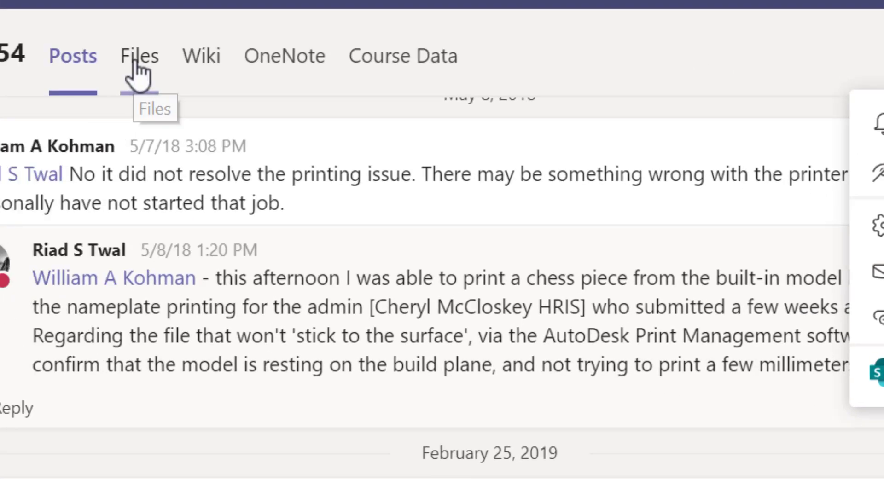
left_click(138, 73)
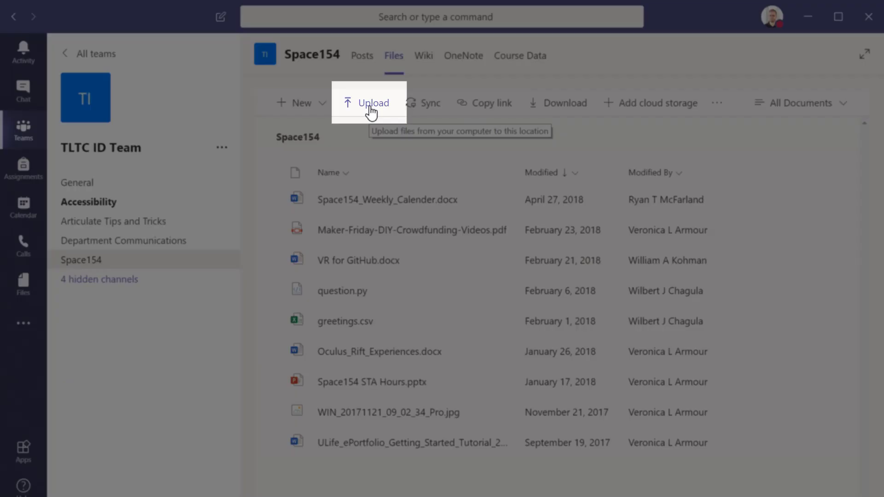
left_click(370, 106)
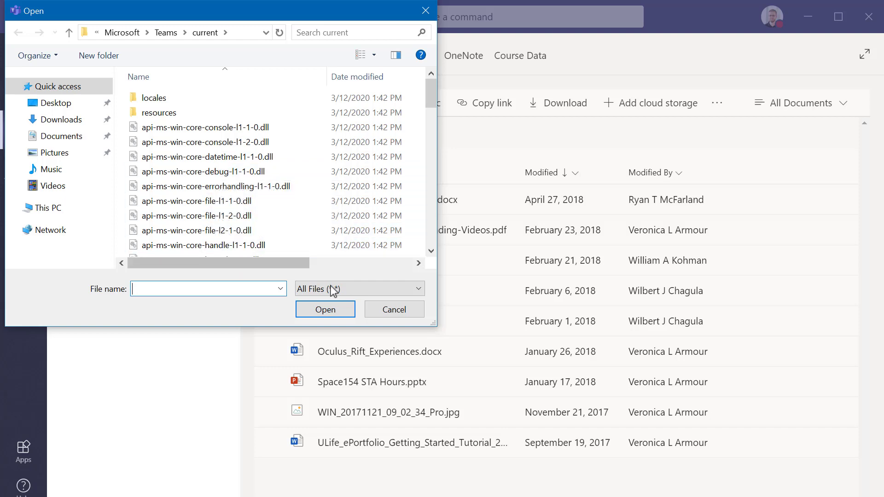
left_click(395, 310)
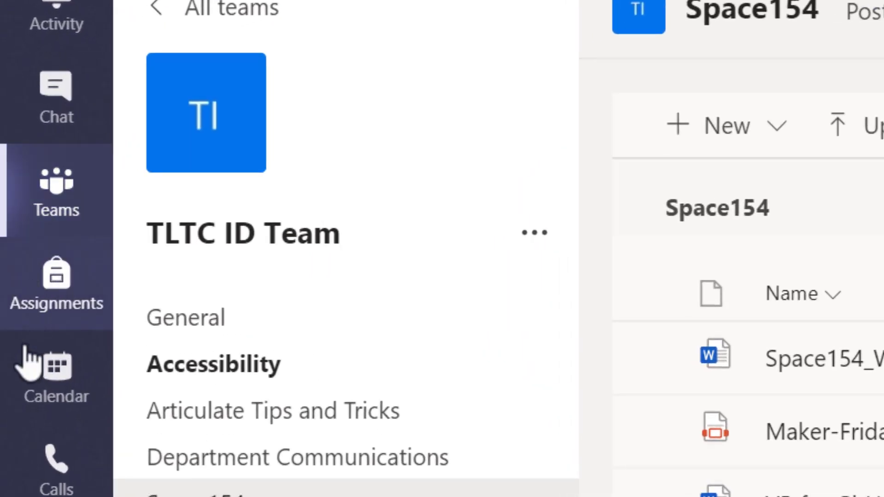
- In the Calendar week view, start a new meeting in the Friday, Mar 13, 4:30–5:00 PM slot
left_click(48, 399)
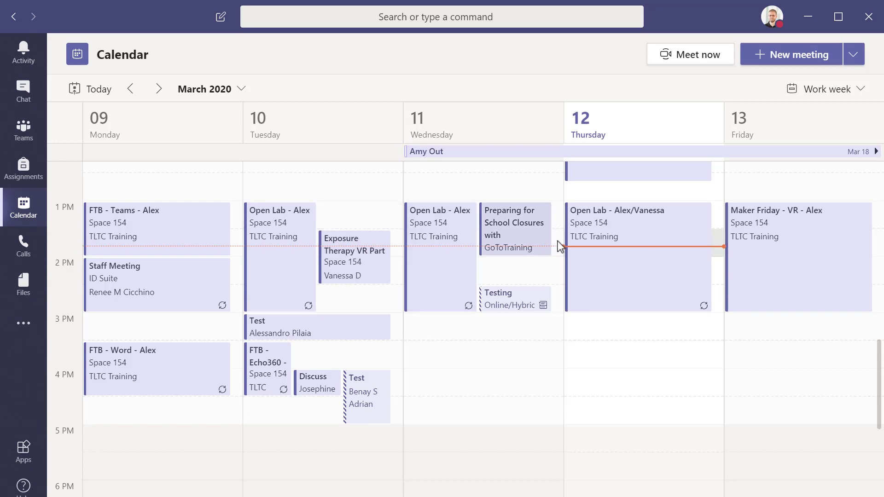
left_click_drag(680, 296, 645, 340)
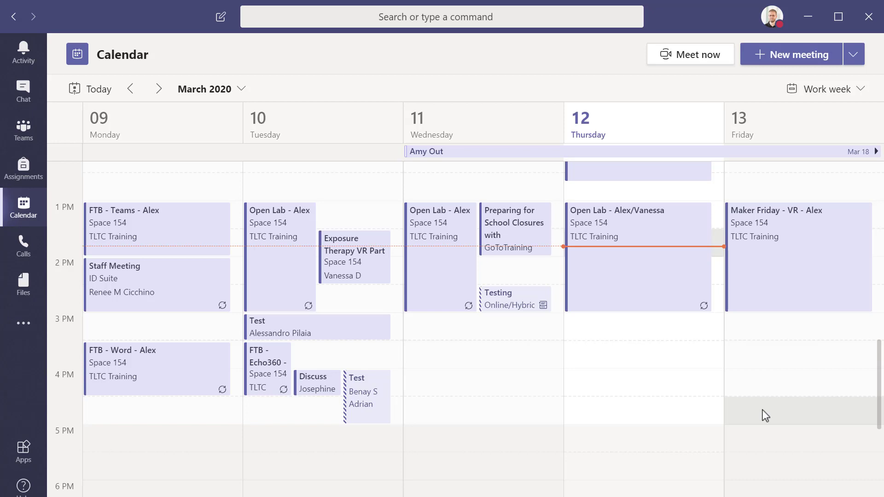
left_click(766, 416)
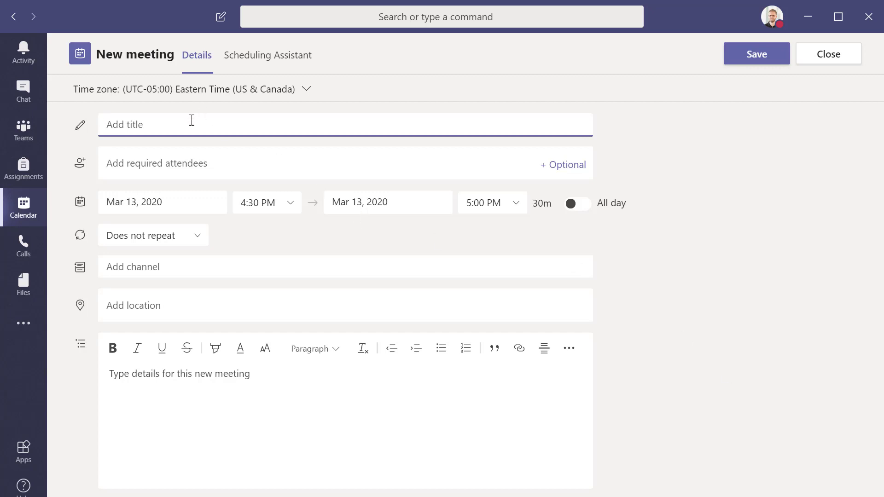
- Title the meeting 'Meeting #1' and keep its recurrence at Does not repeat
type("Meeting #1")
left_click(198, 236)
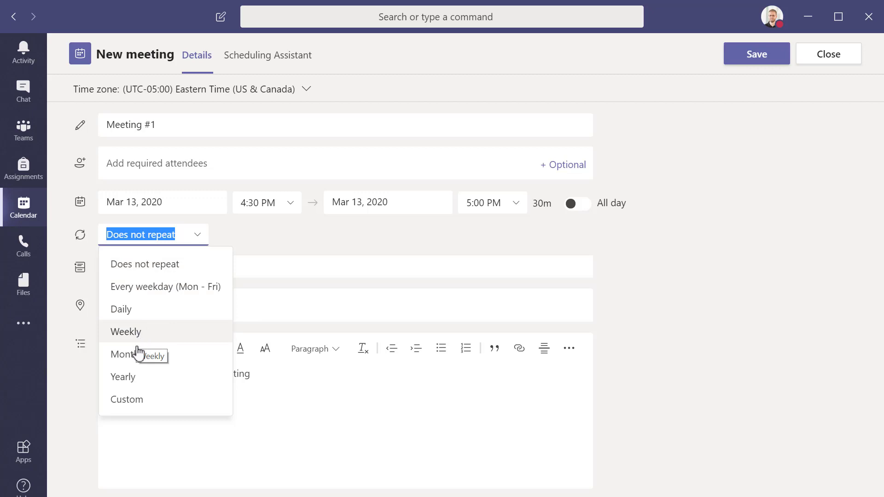
left_click(291, 243)
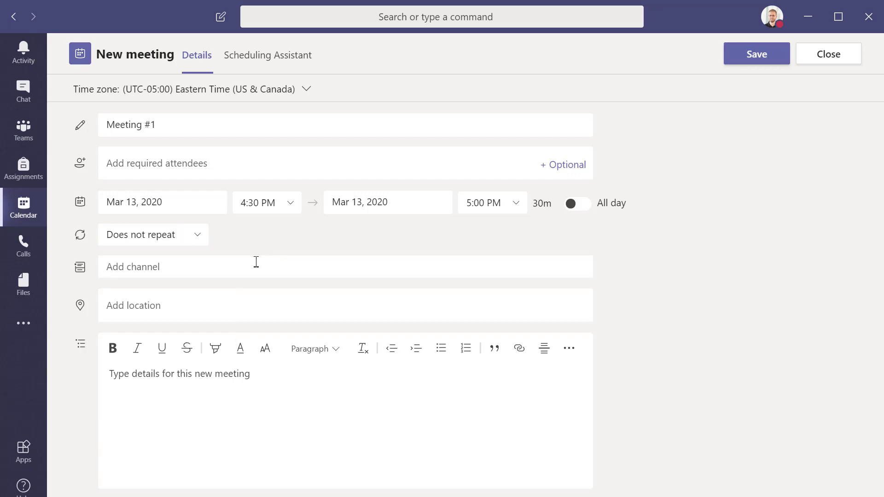
- Hold Meeting #1 in the General channel under TLTC ID Team
left_click(183, 268)
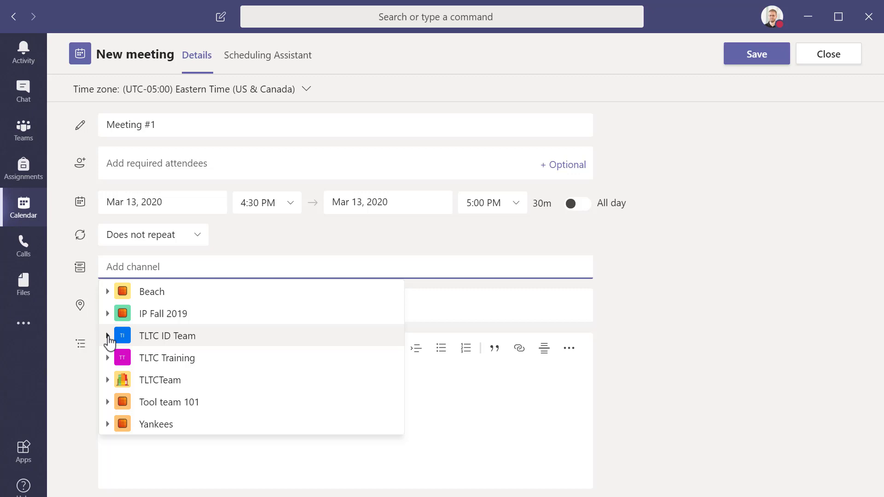
left_click(107, 337)
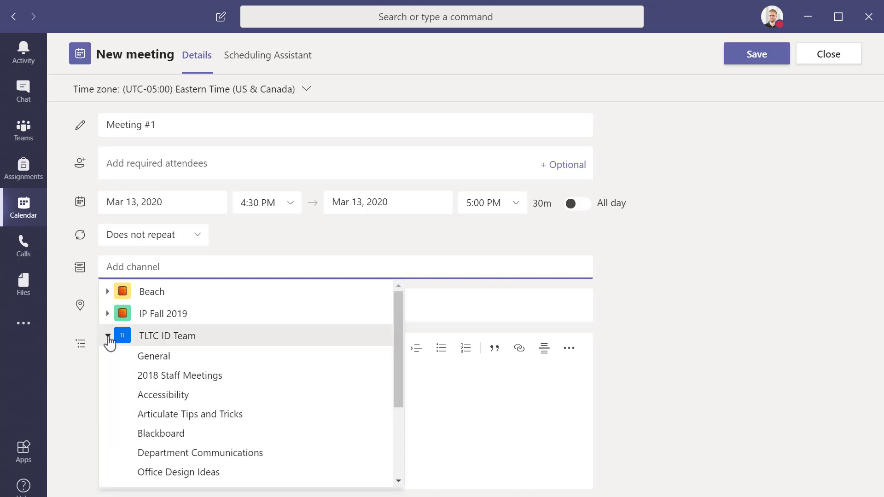
left_click(250, 361)
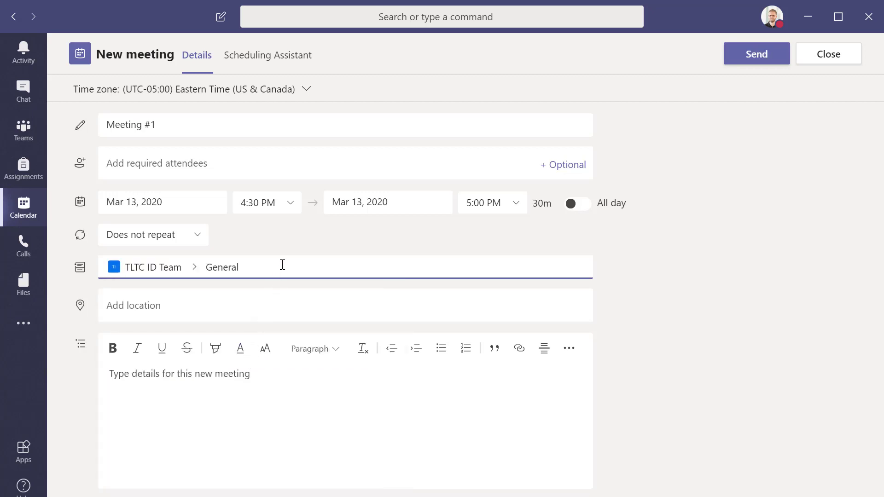
- Paste the description 'Testing a Meeting with Teams' and enter an external attendee's e-mail address as required
left_click(266, 386)
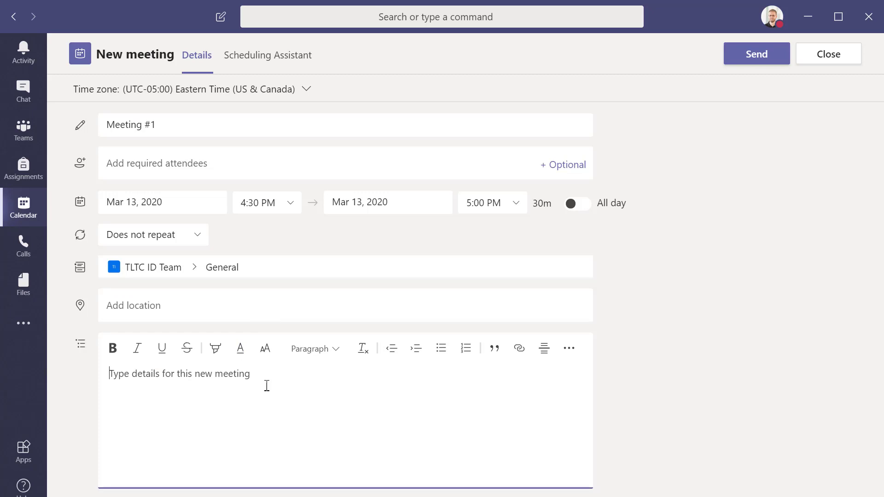
type("Testing a Meeting with Teams")
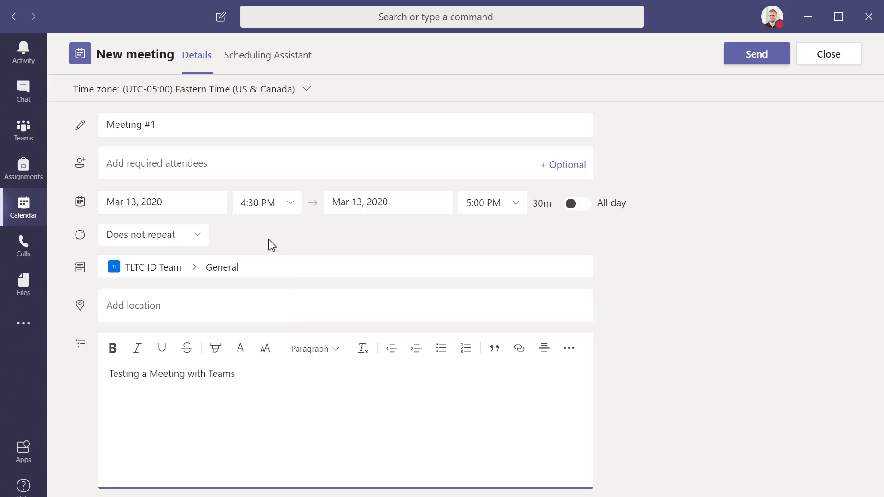
left_click(143, 162)
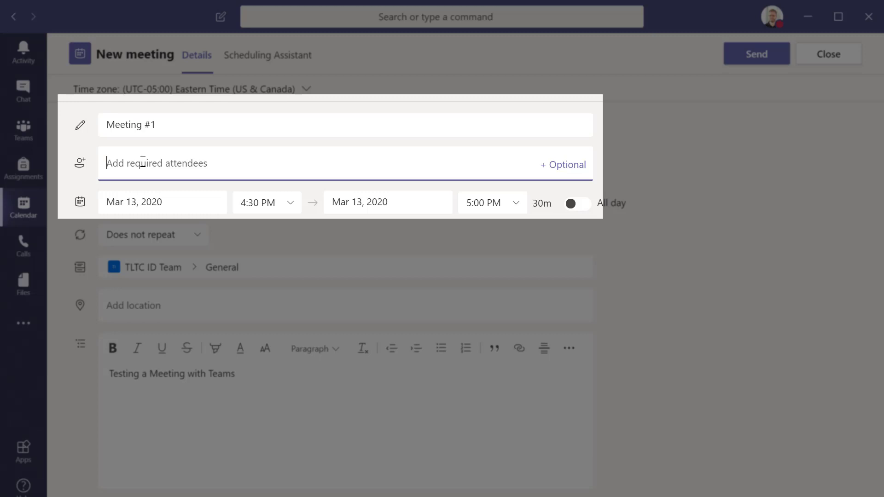
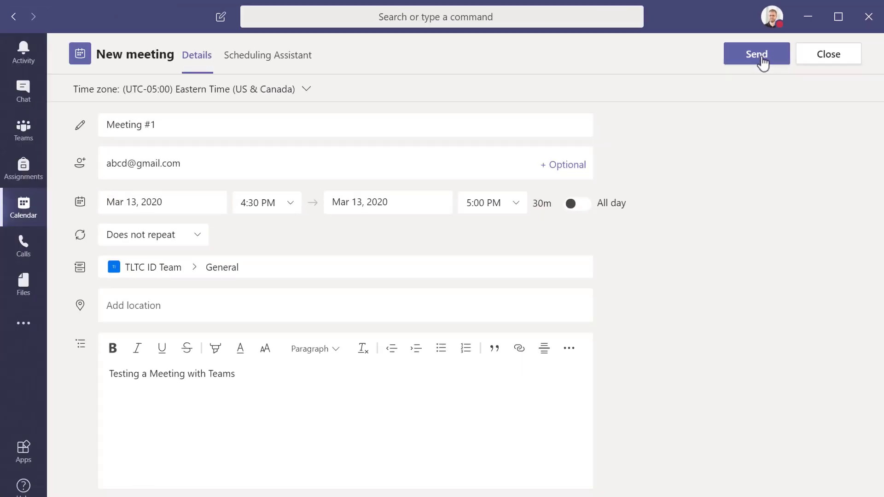
- Send the Meeting #1 invitation and reopen its details from Friday's 4:30 PM calendar slot
left_click(435, 214)
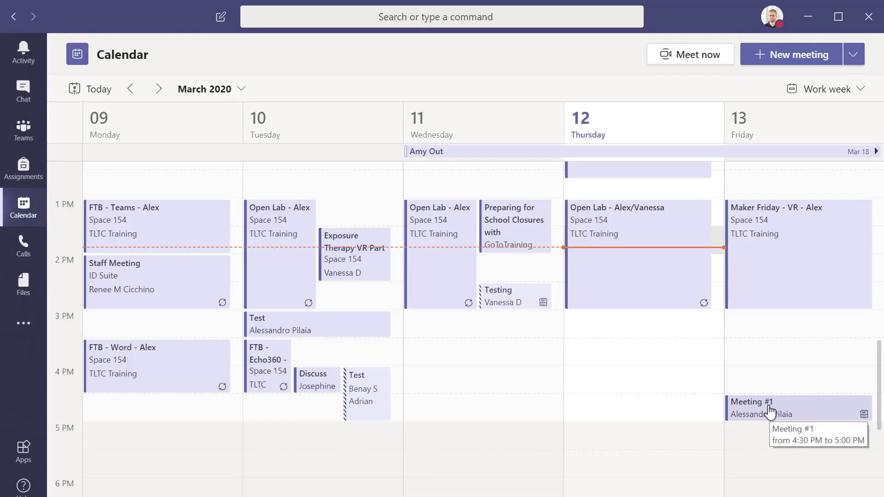
left_click(769, 411)
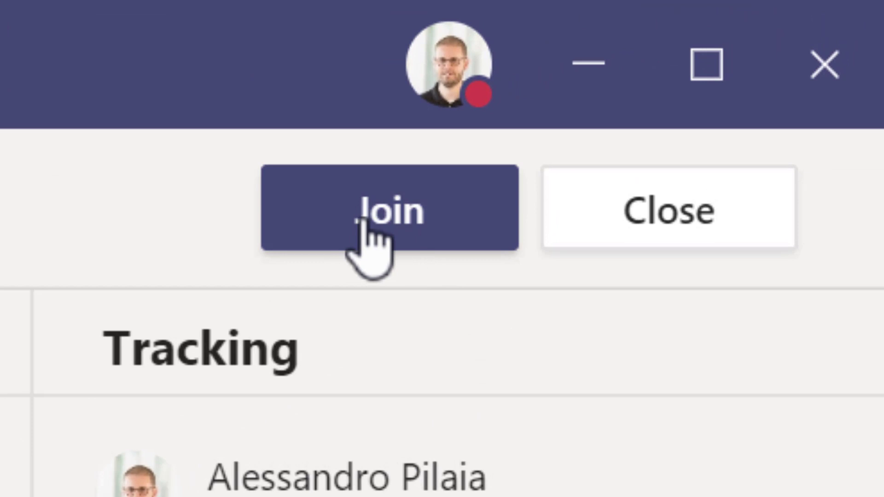
- Join Meeting #1 with the camera turned off, allowing Teams through the firewall
left_click(362, 222)
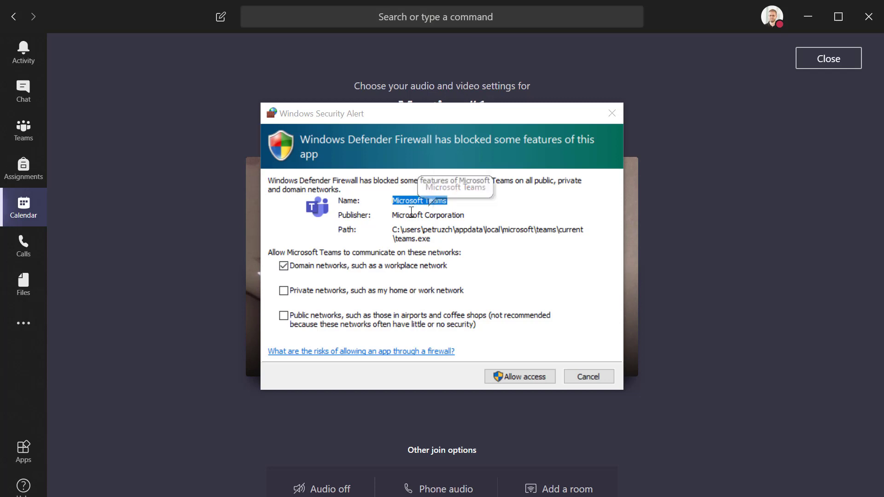
left_click(526, 378)
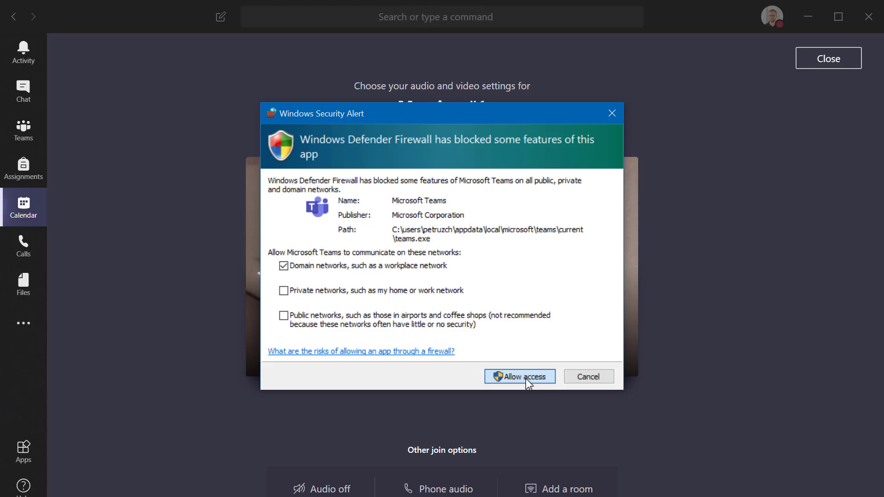
left_click(526, 378)
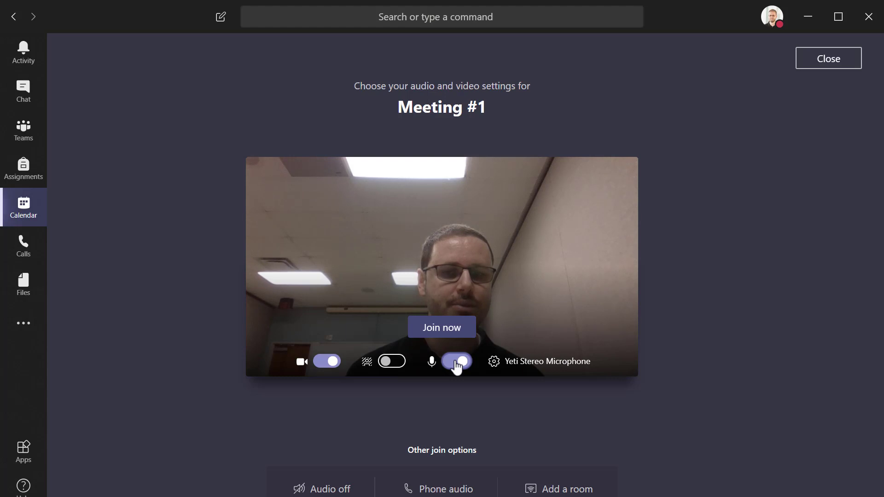
left_click(339, 362)
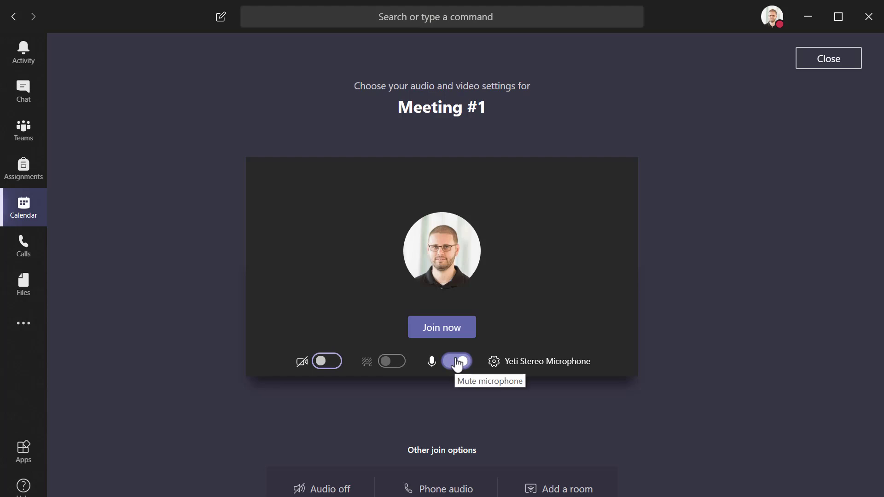
left_click(439, 328)
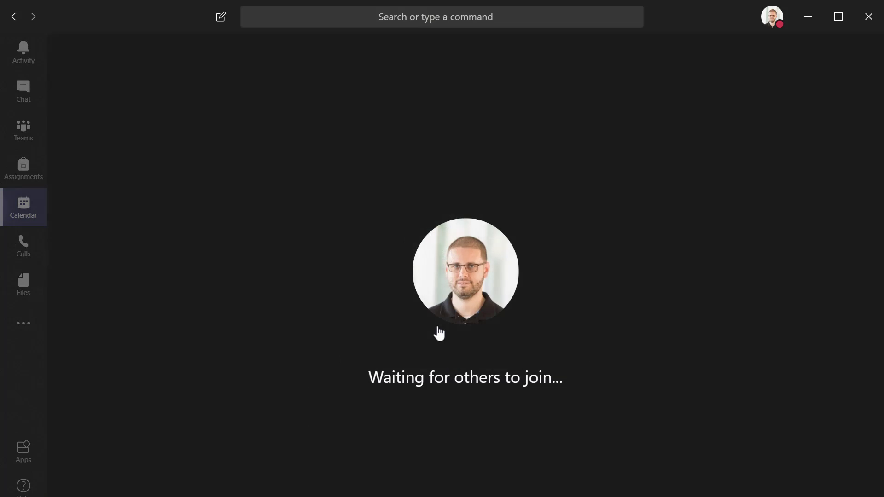
- Show the call's More actions menu with device settings, live captions and Start recording
mouse_move(447, 345)
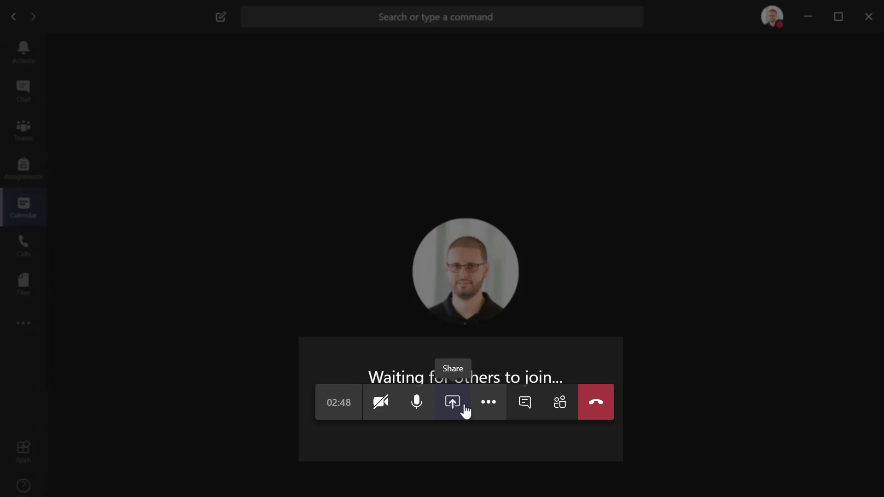
left_click(493, 404)
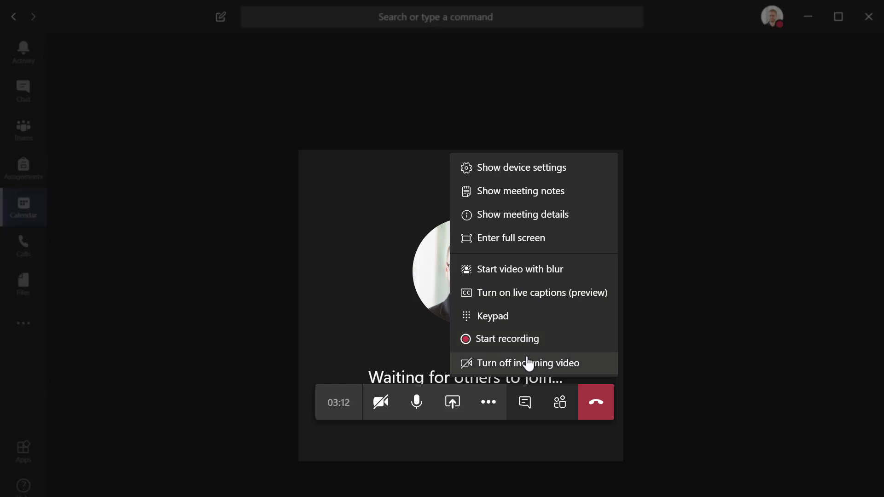
- Look at the meeting chat and participant list, then hang up the call
left_click(525, 403)
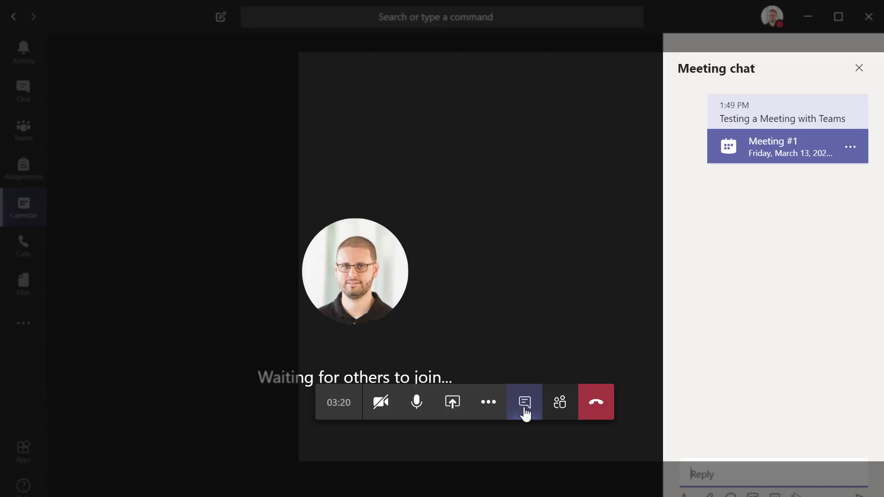
left_click(560, 404)
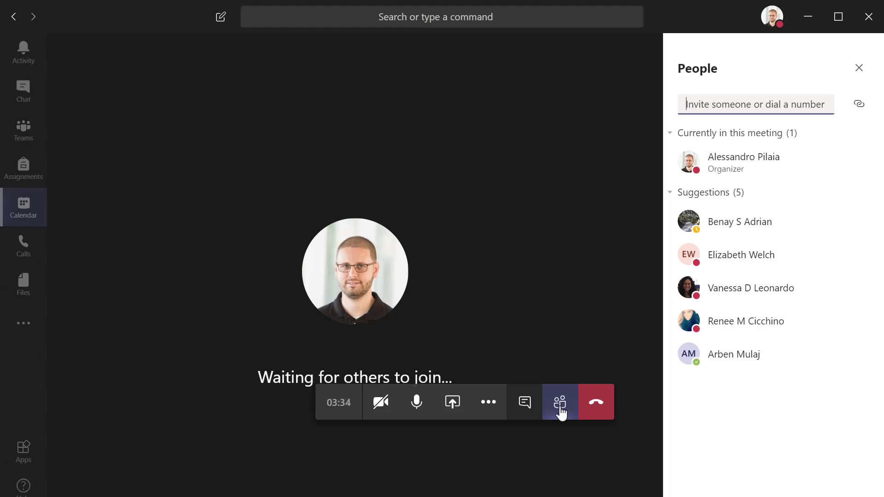
left_click(598, 409)
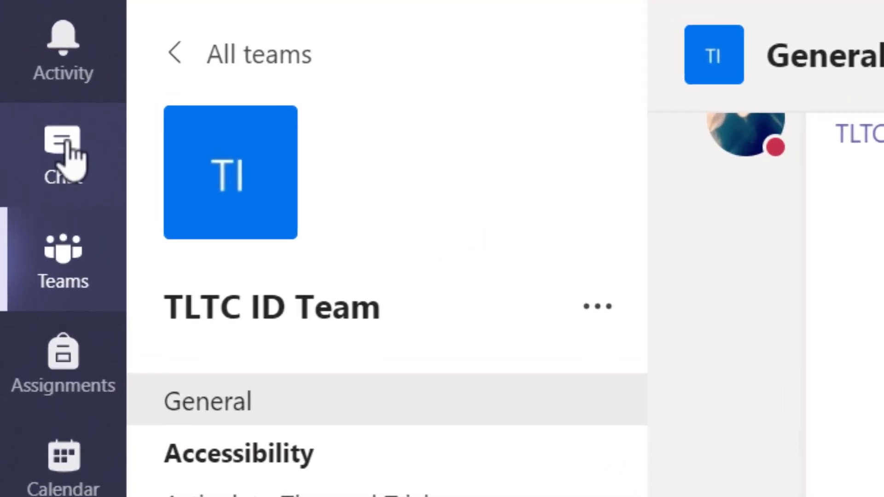
- Switch from the General channel to the Chat list of recent conversations
left_click(69, 157)
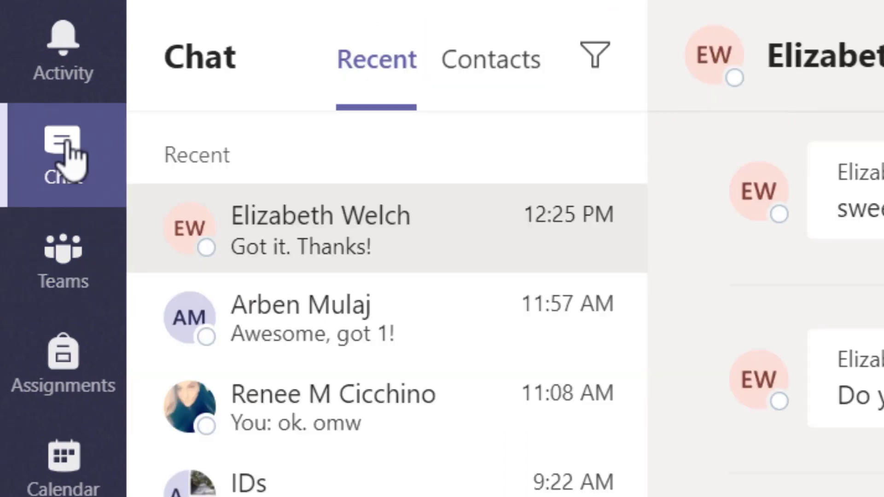